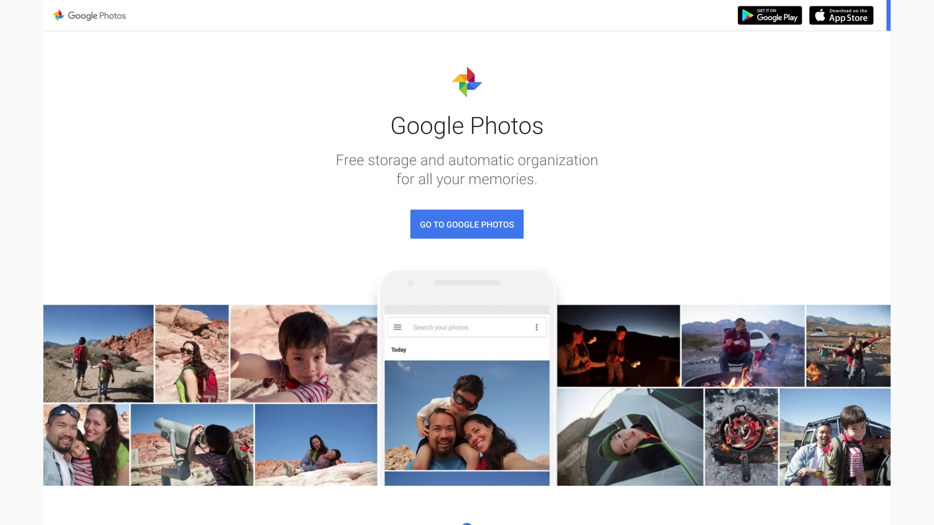
Scroll the landing page past each feature section down to the app ratings and press quotes
{"action": "scroll", "coordinate": [467, 279], "scroll_direction": "down", "scroll_amount": 13}
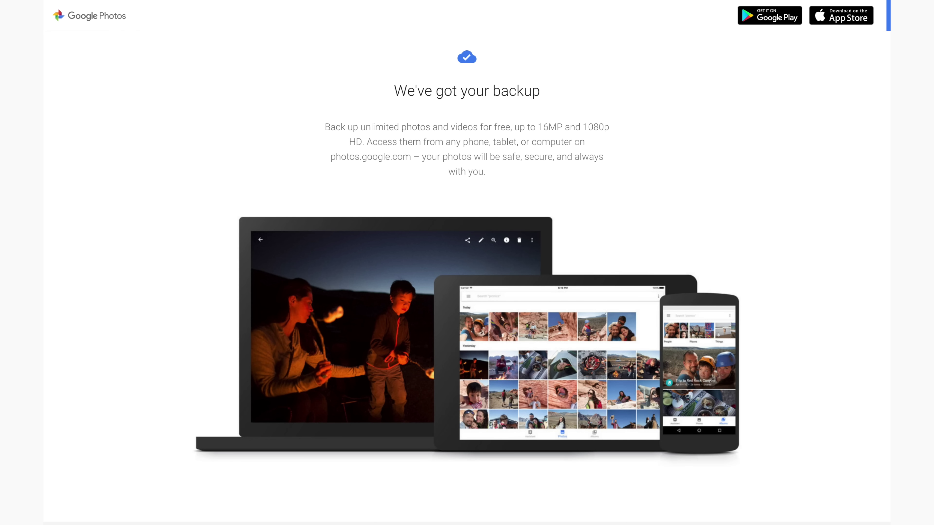
{"action": "scroll", "coordinate": [467, 280], "scroll_direction": "down", "scroll_amount": 14}
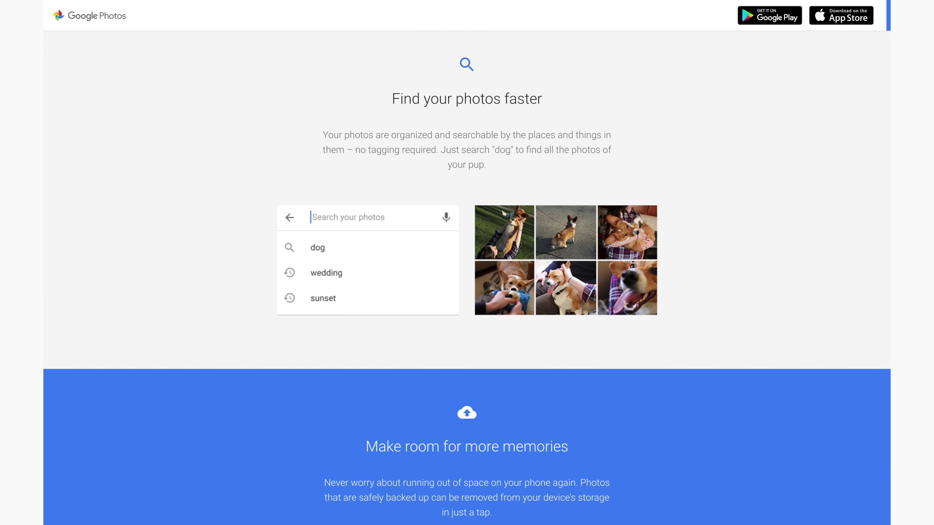
{"action": "scroll", "coordinate": [467, 280], "scroll_direction": "down", "scroll_amount": 6}
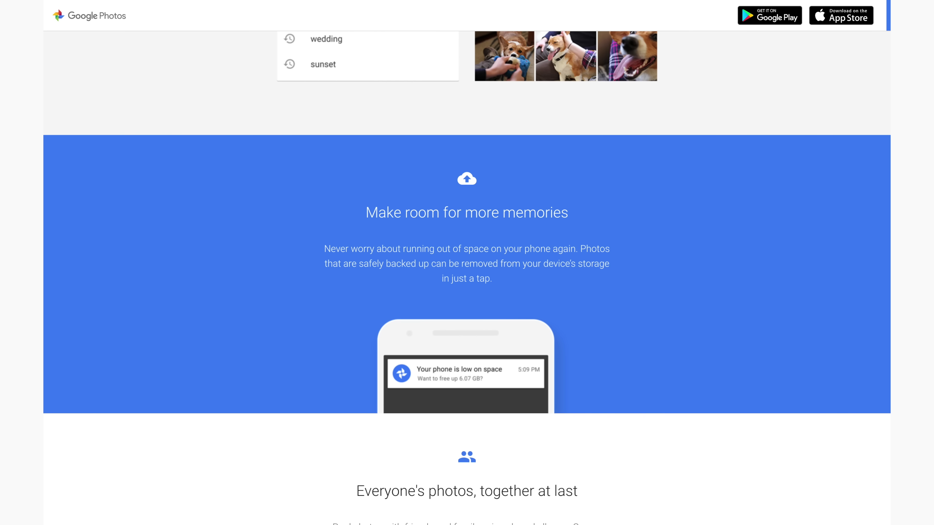
{"action": "scroll", "coordinate": [467, 278], "scroll_direction": "down", "scroll_amount": 10}
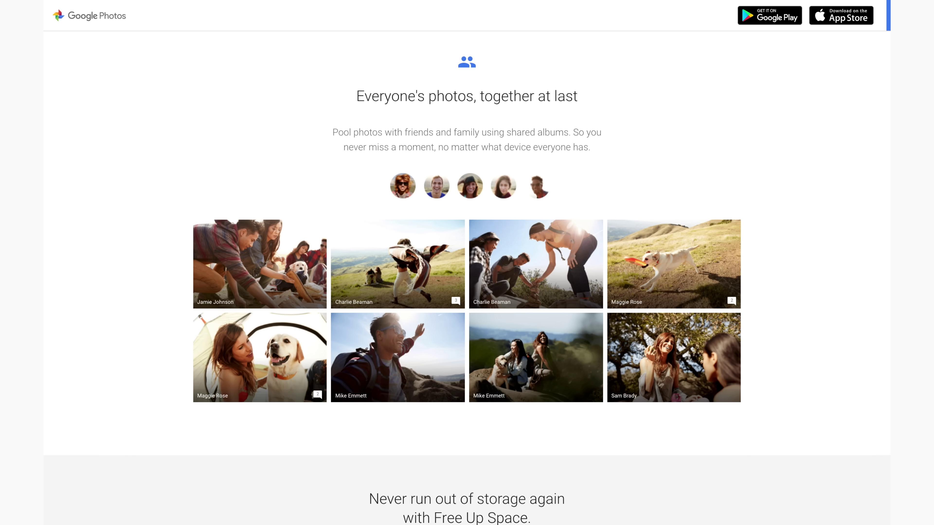
{"action": "scroll", "coordinate": [467, 263], "scroll_direction": "down", "scroll_amount": 10}
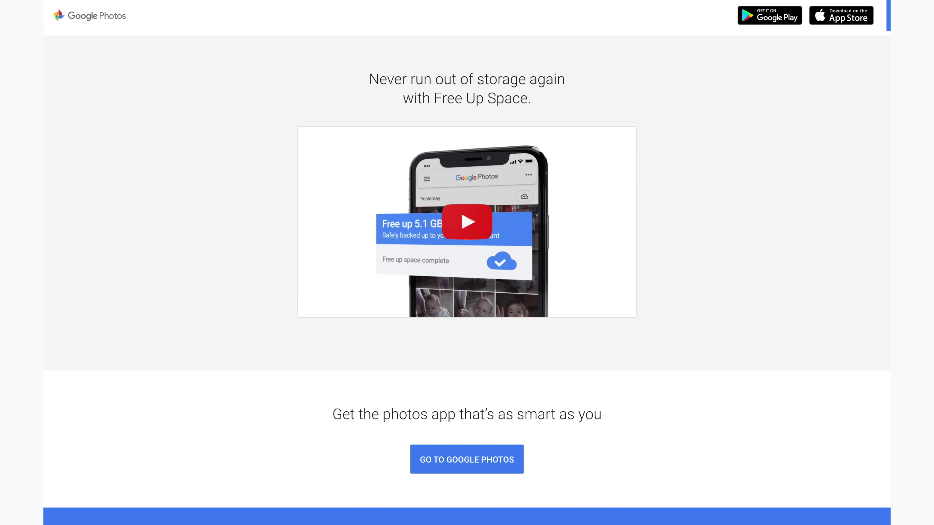
{"action": "scroll", "coordinate": [467, 263], "scroll_direction": "down", "scroll_amount": 5}
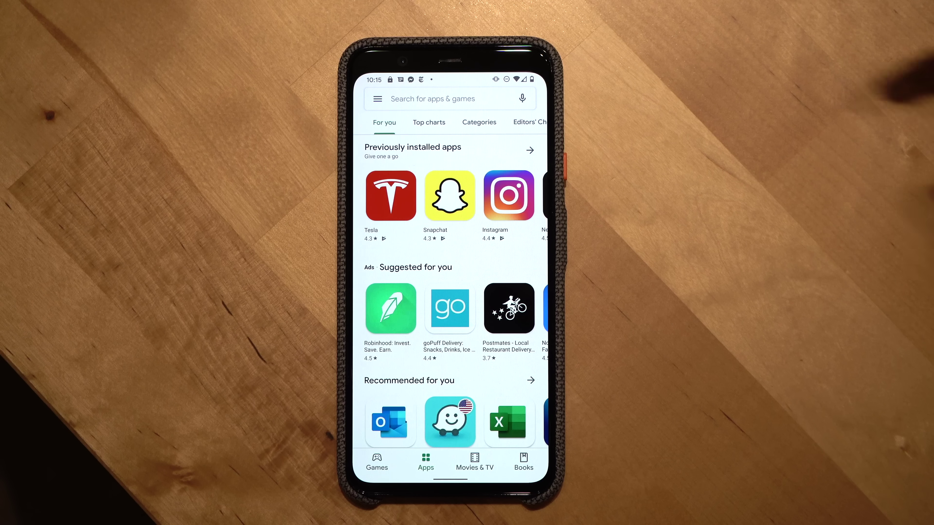
Search the Play Store for 'photos' and launch the installed Google Photos app
{"action": "left_click", "coordinate": [439, 100]}
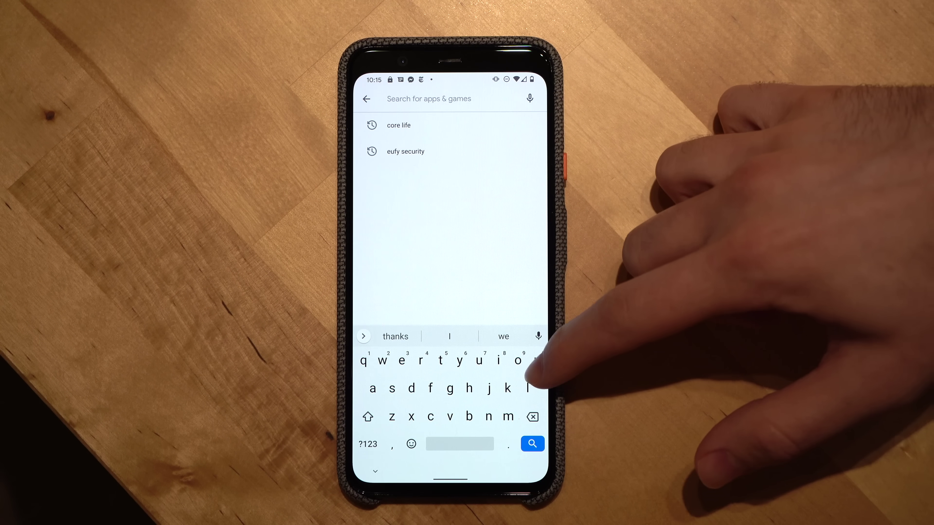
{"action": "type", "text": "photos"}
{"action": "key", "text": "Return"}
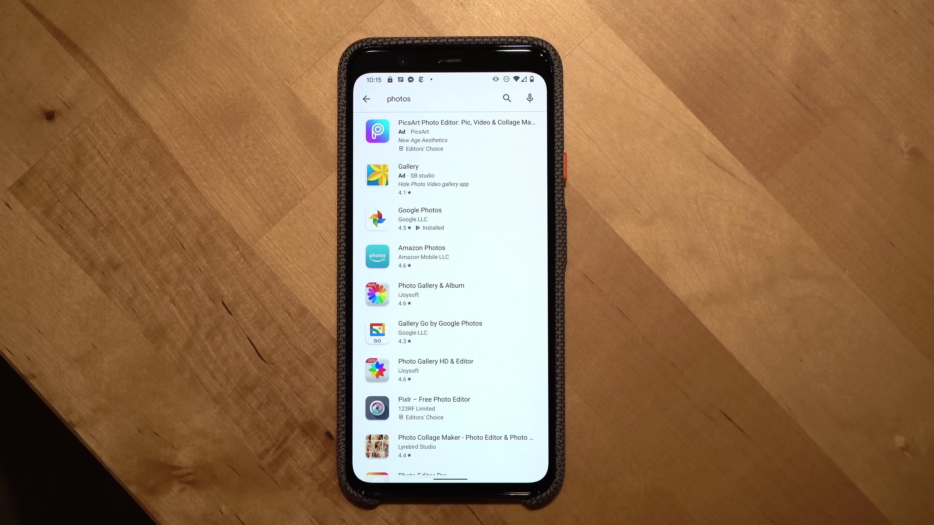
{"action": "left_click", "coordinate": [423, 218]}
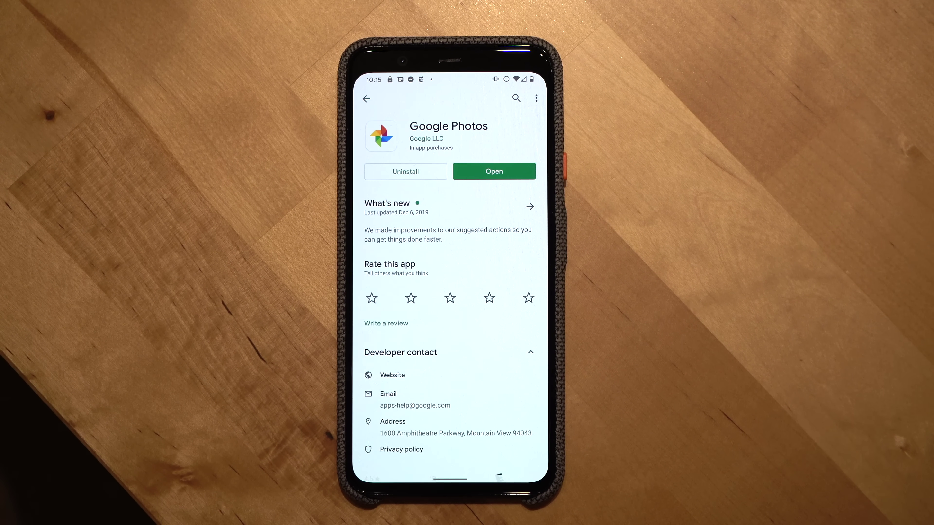
{"action": "left_click", "coordinate": [494, 171]}
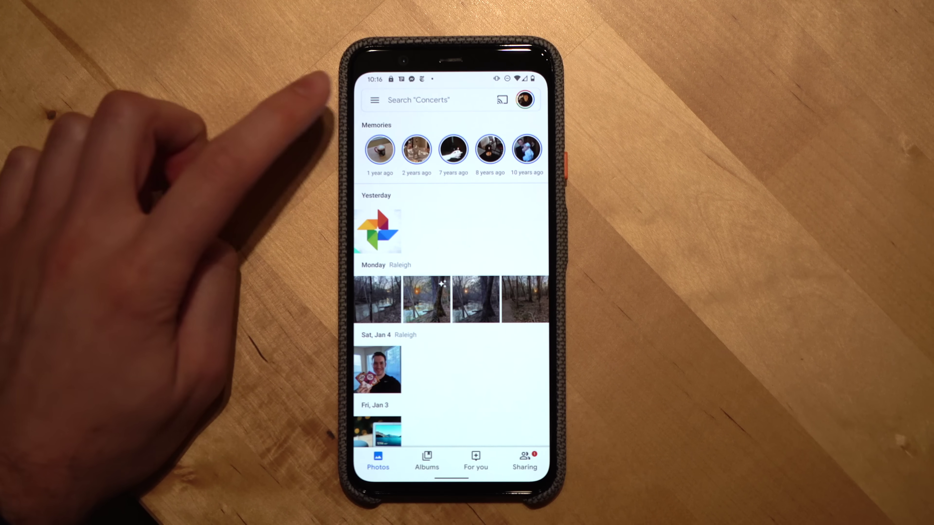
Go through the app menu's Settings to the Back up & sync settings
{"action": "left_click", "coordinate": [375, 100]}
{"action": "left_click", "coordinate": [408, 379]}
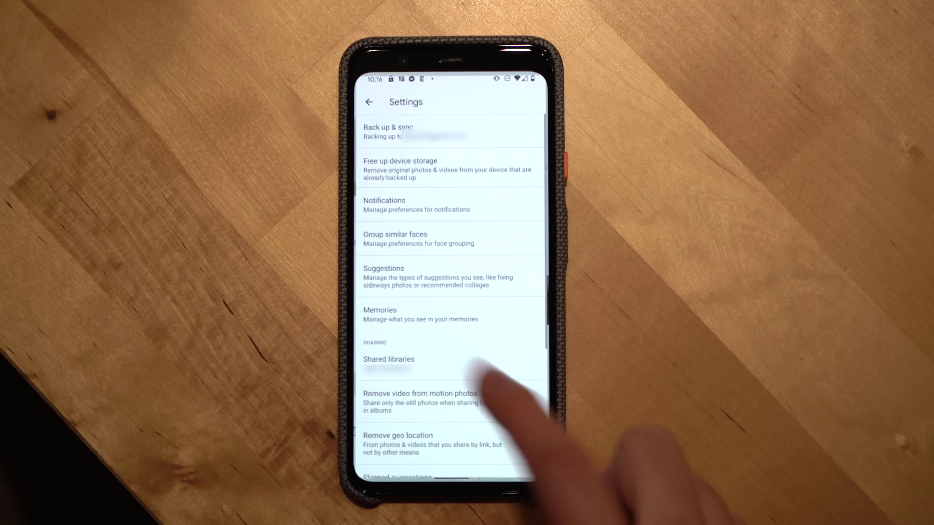
{"action": "left_click", "coordinate": [494, 129]}
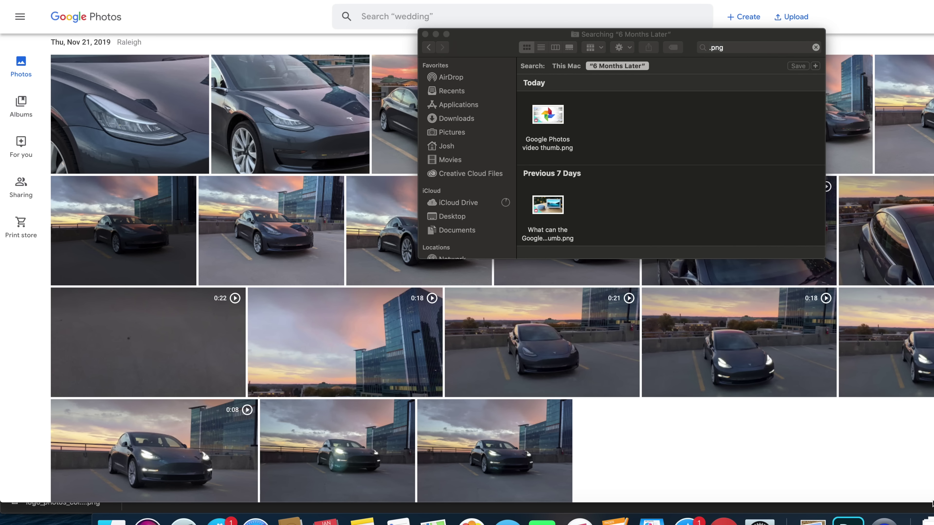
Select .png thumbnails, including AirPods Pro thumb.png and Autopilot 6, and drag them onto Google Photos to upload
{"action": "left_click_drag", "start_coordinate": [478, 46], "coordinate": [536, 112]}
{"action": "left_click", "coordinate": [620, 243], "text": "super"}
{"action": "scroll", "coordinate": [621, 242], "scroll_direction": "down", "scroll_amount": 3}
{"action": "scroll", "coordinate": [611, 235], "scroll_direction": "up", "scroll_amount": 3}
{"action": "scroll", "coordinate": [609, 257], "scroll_direction": "down", "scroll_amount": 2}
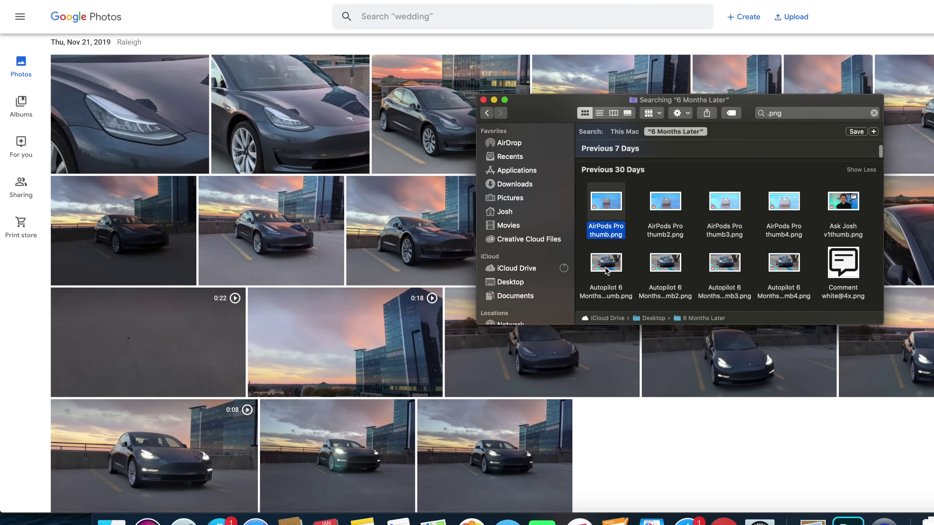
{"action": "left_click", "coordinate": [606, 266], "text": "super"}
{"action": "left_click_drag", "start_coordinate": [616, 204], "coordinate": [294, 262]}
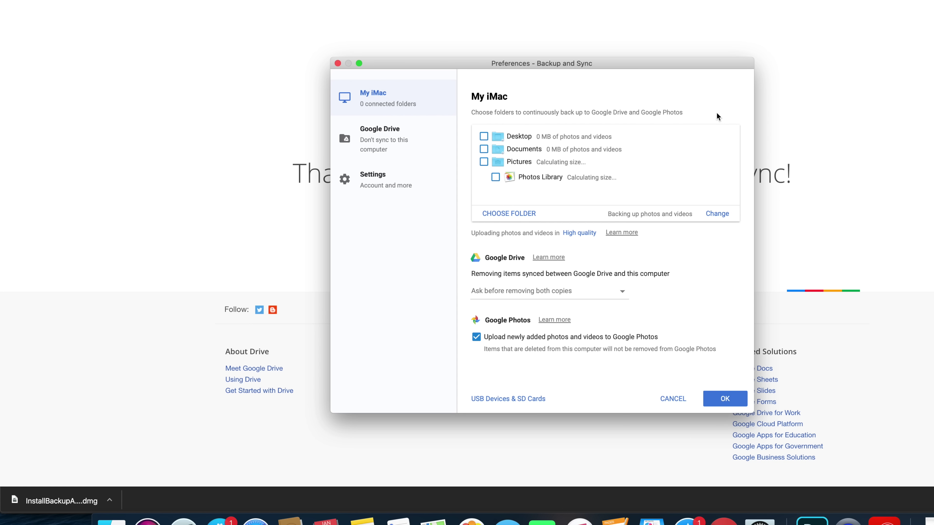
Show the USB Devices & SD Cards backup options in Backup and Sync Preferences
{"action": "left_click", "coordinate": [509, 399]}
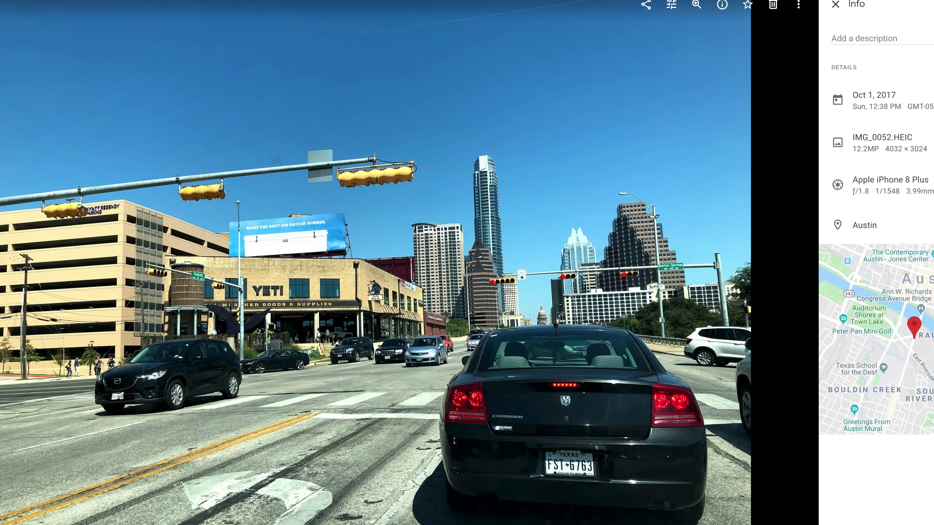
Step through the next ten photos (intersection, Westlake road, playground, meadow, trail, forest, disc golf) with Info open
{"action": "key", "text": "Right"}
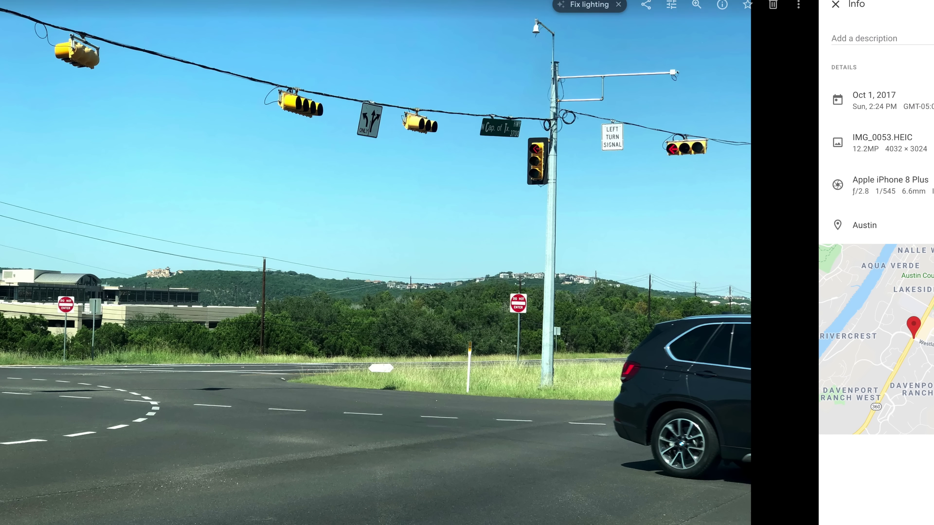
{"action": "key", "text": "Right"}
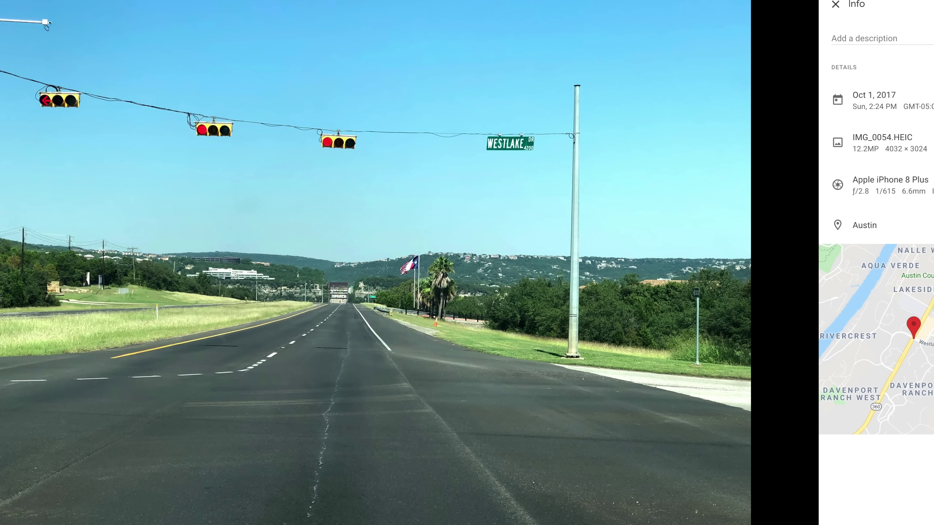
{"action": "key", "text": "Right"}
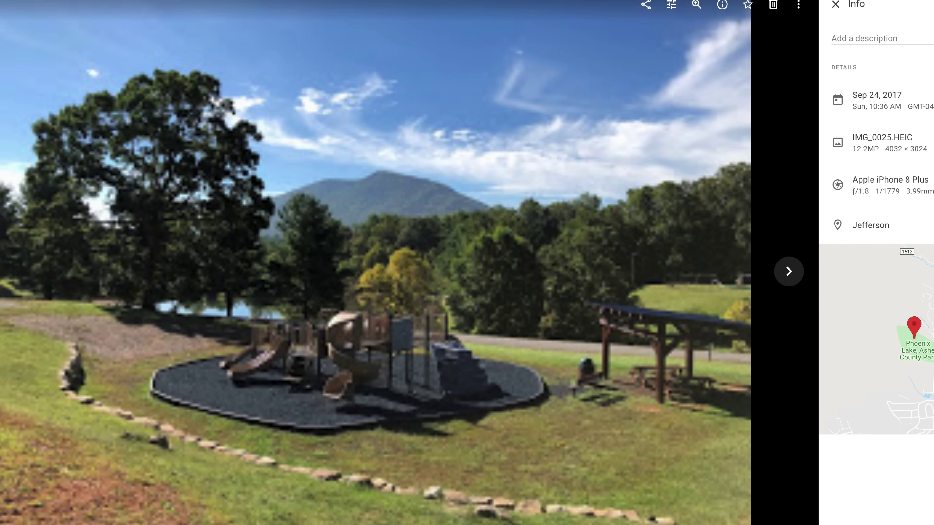
{"action": "key", "text": "Right"}
{"action": "key", "text": "Right"}
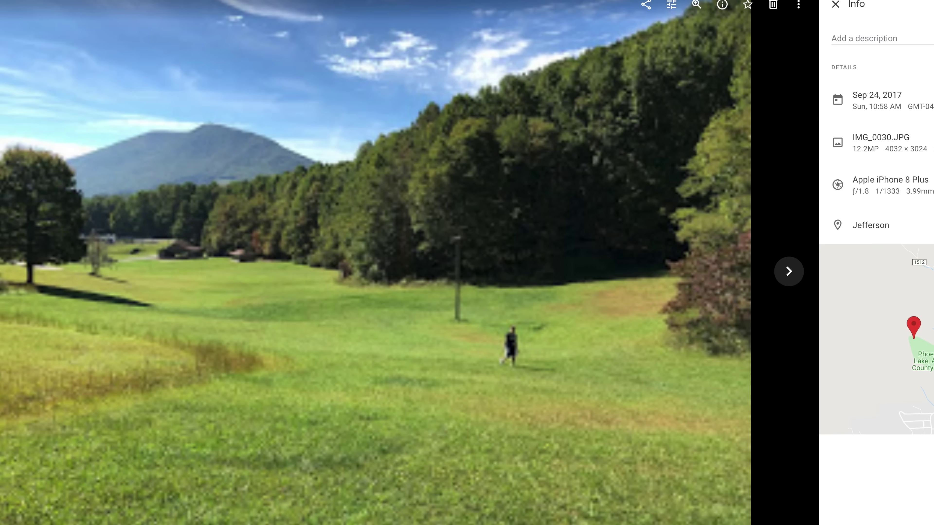
{"action": "key", "text": "Right"}
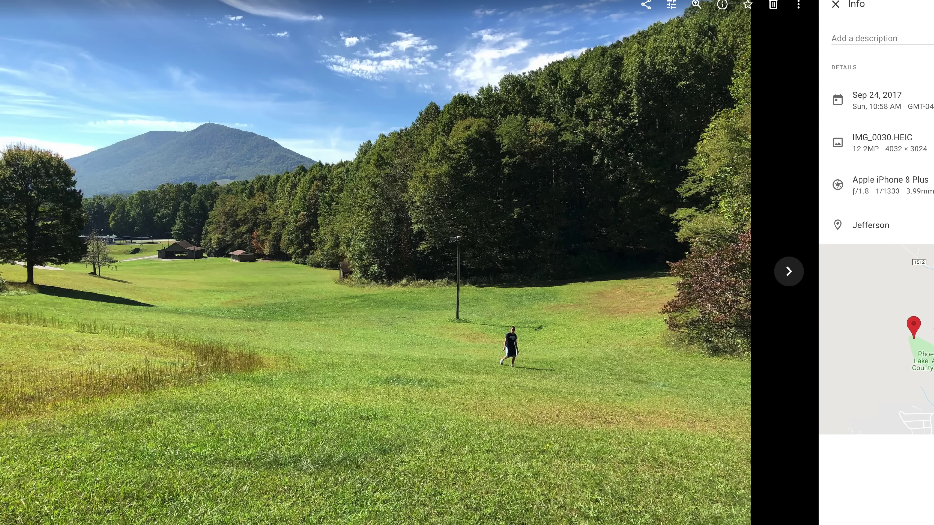
{"action": "key", "text": "Right"}
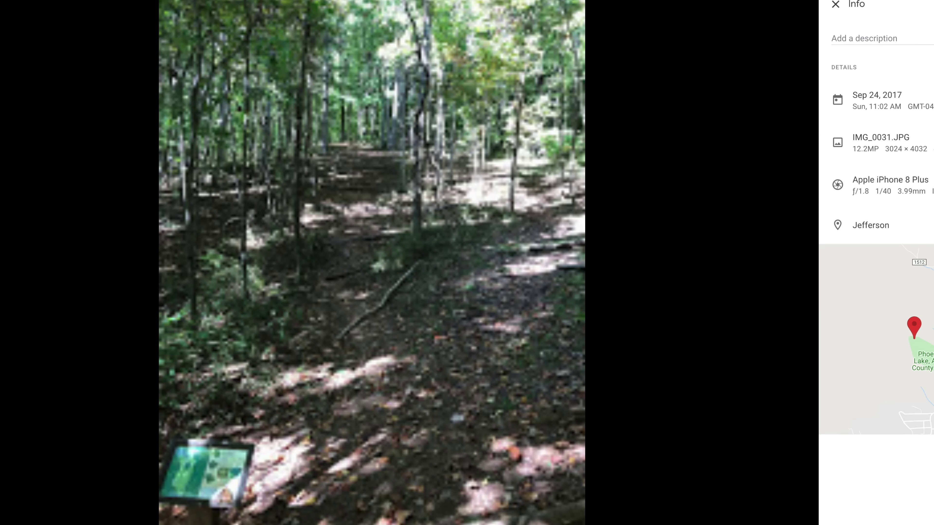
{"action": "key", "text": "Right"}
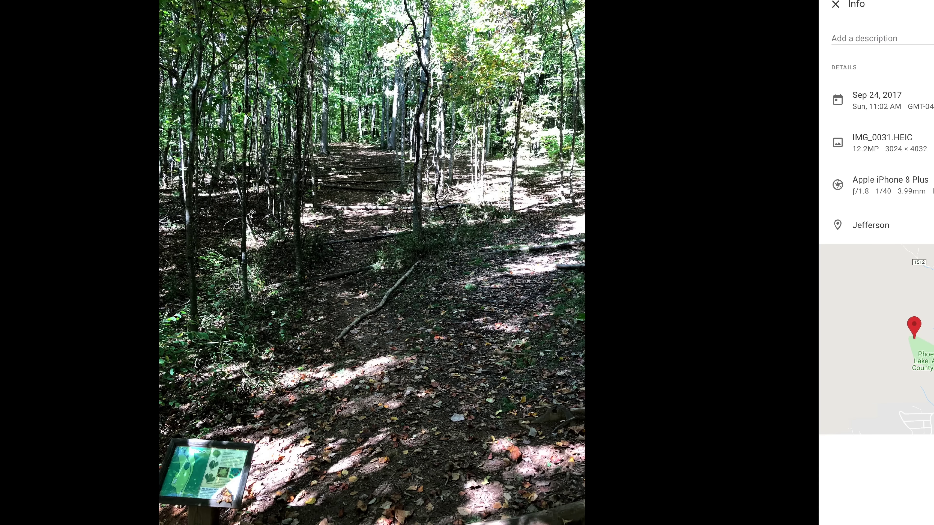
{"action": "key", "text": "Right"}
{"action": "key", "text": "Right"}
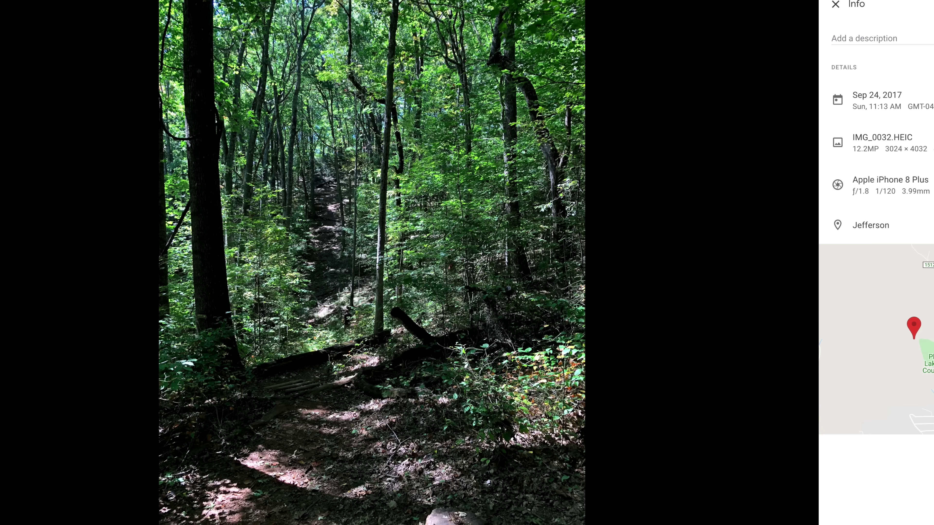
{"action": "key", "text": "Right"}
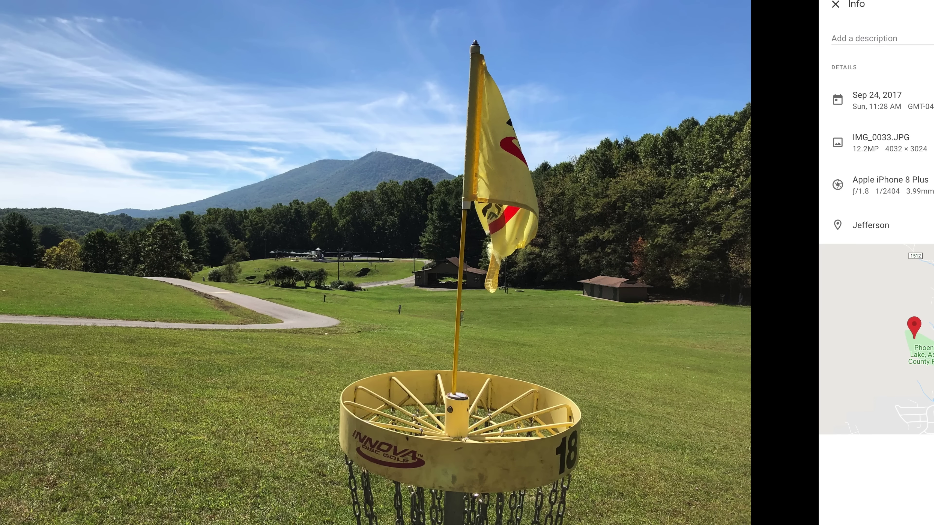
{"action": "key", "text": "Right"}
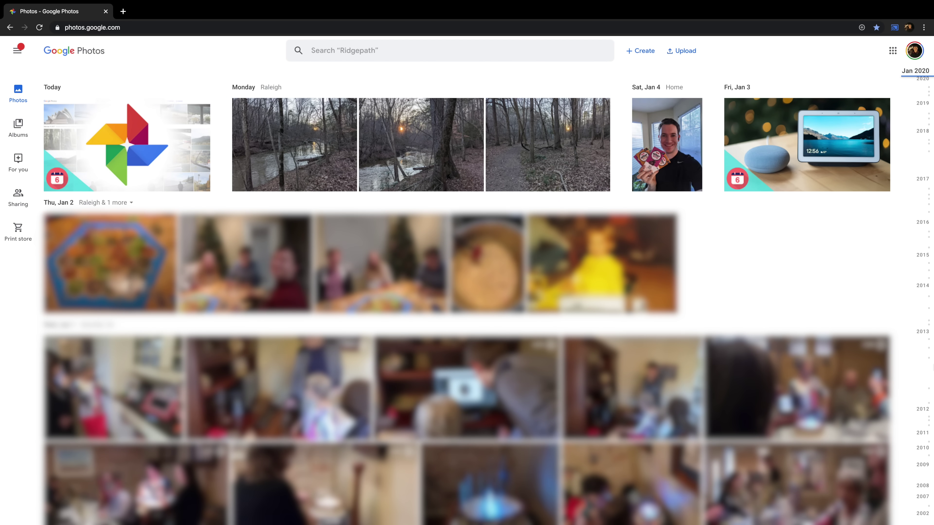
Drag the date scrubber back to April 2017, then further back into 2011
{"action": "left_click_drag", "start_coordinate": [922, 76], "coordinate": [923, 170]}
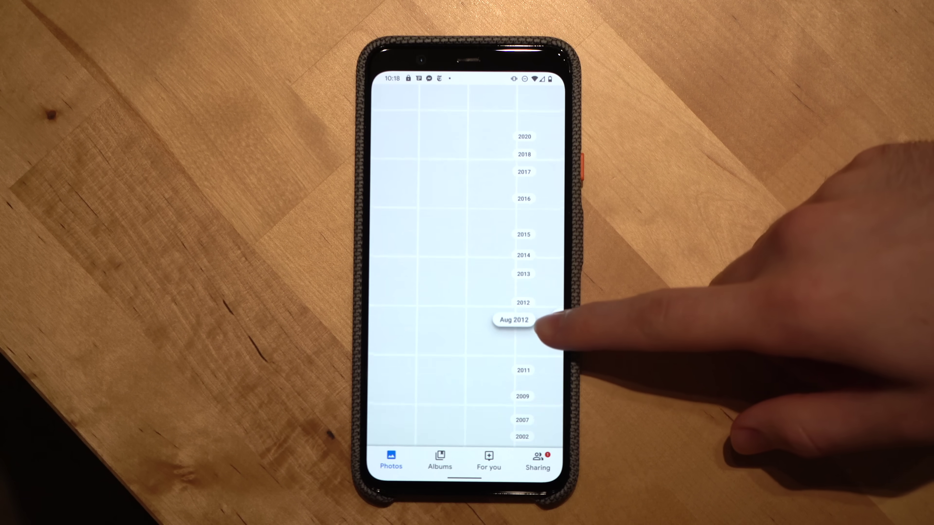
{"action": "left_click_drag", "start_coordinate": [537, 324], "coordinate": [544, 390]}
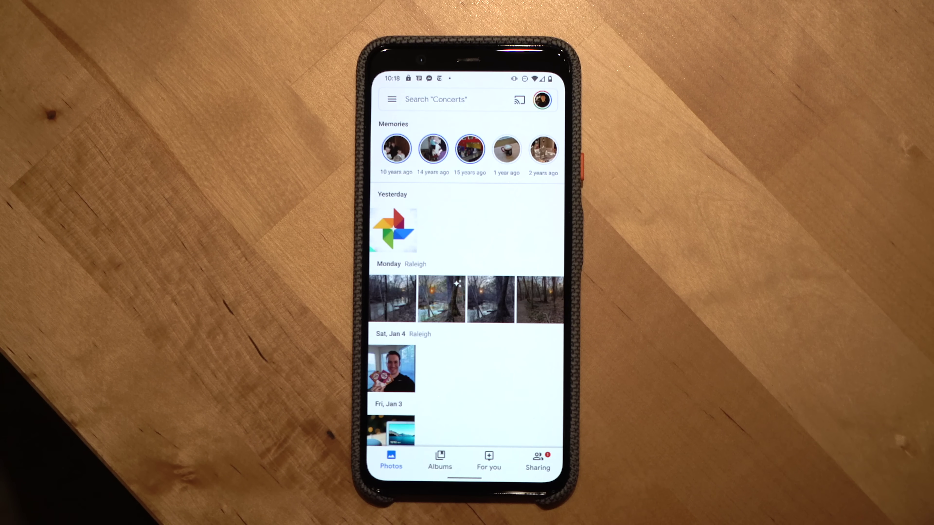
Open the '6 years ago' story from the Memories row
{"action": "left_click", "coordinate": [432, 150]}
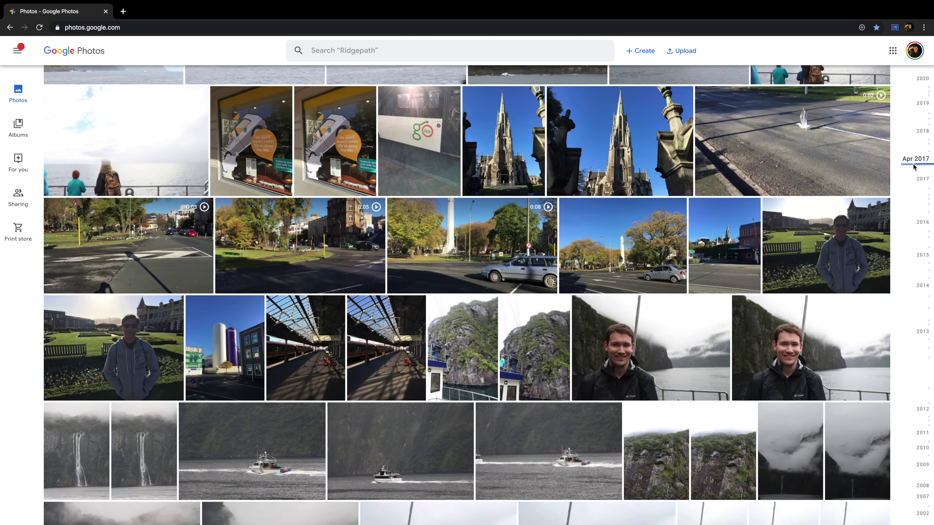
Start a search of the photo library from the search box
{"action": "left_click", "coordinate": [367, 51]}
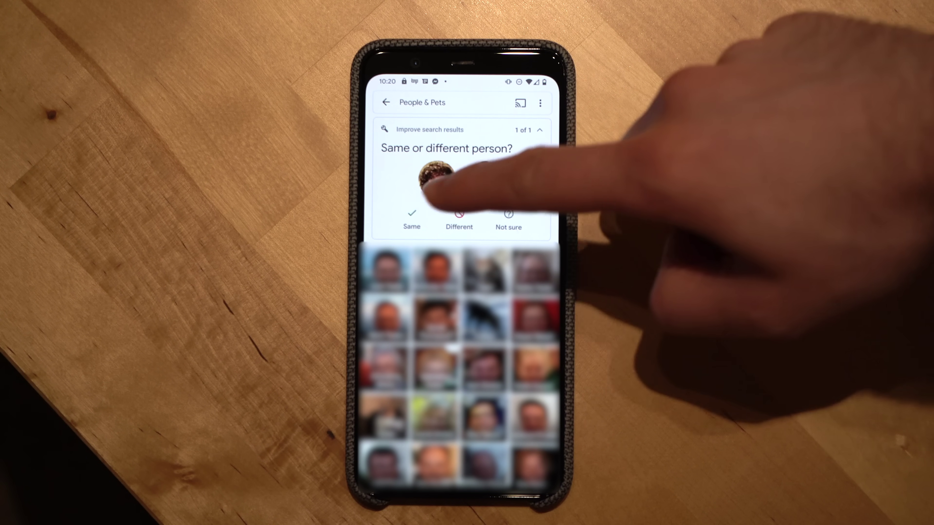
Answer the Same or different person? card on the People & Pets screen
{"action": "left_click", "coordinate": [459, 217]}
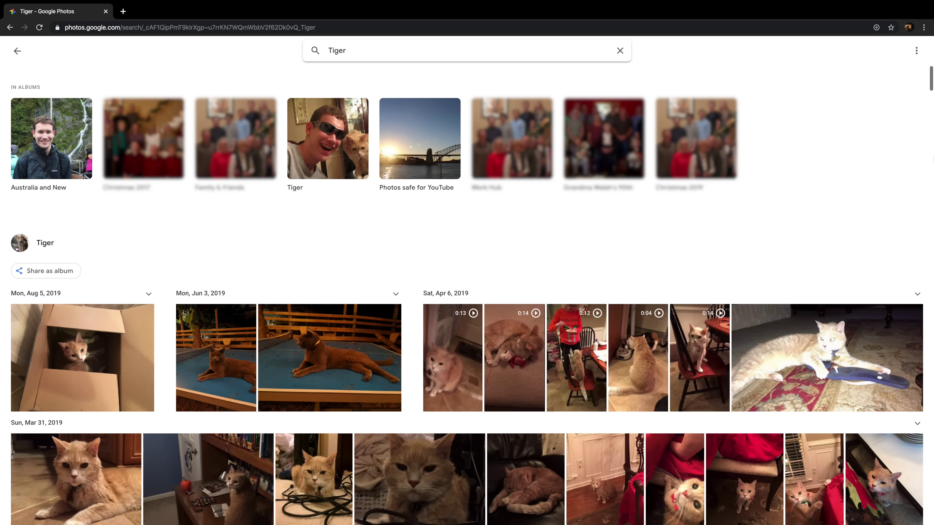
Scroll the Tiger results and share the Tiger photos as an album
{"action": "scroll", "coordinate": [467, 294], "scroll_direction": "down", "scroll_amount": 4}
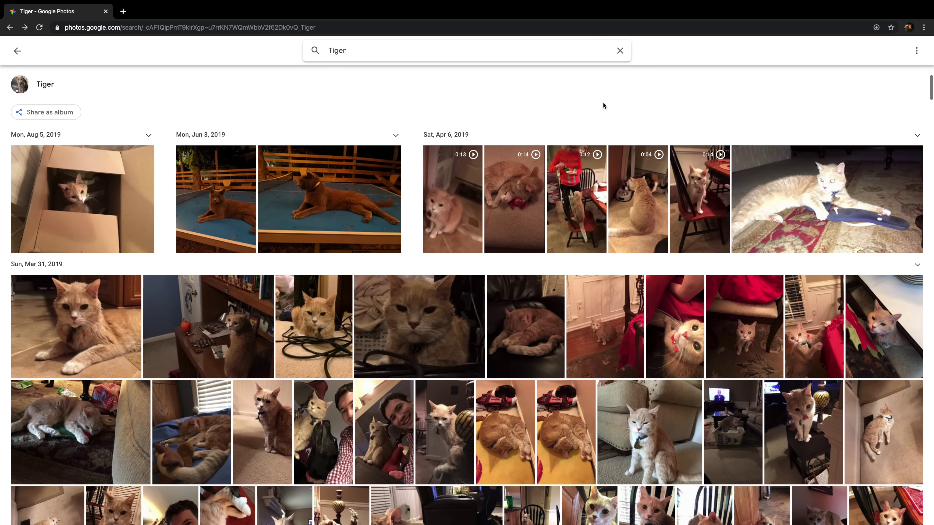
{"action": "left_click", "coordinate": [37, 113]}
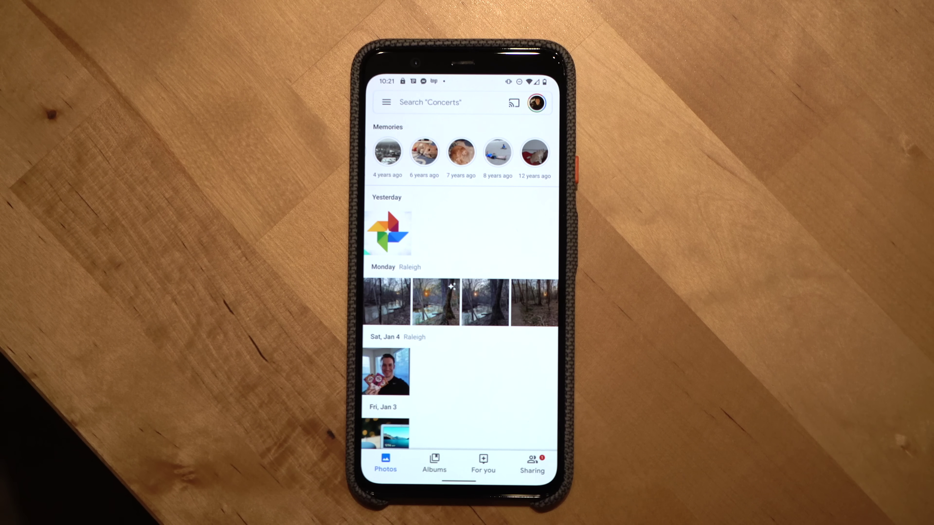
Show the phone app's Sharing list of shared conversations and albums
{"action": "left_click", "coordinate": [532, 464]}
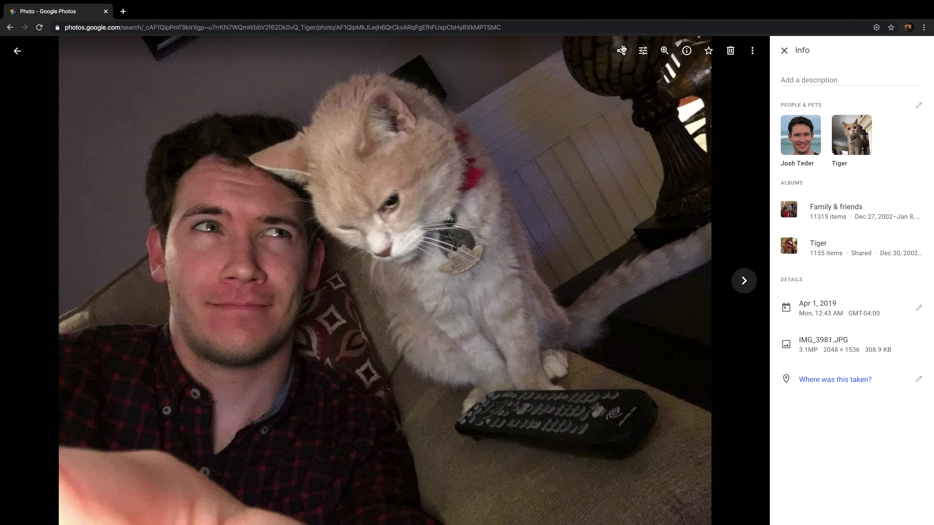
Send the Tiger photo to a contact with the note 'Miss this guy', then open the conversation and heart it
{"action": "left_click", "coordinate": [622, 50]}
{"action": "type", "text": "Miss this guy"}
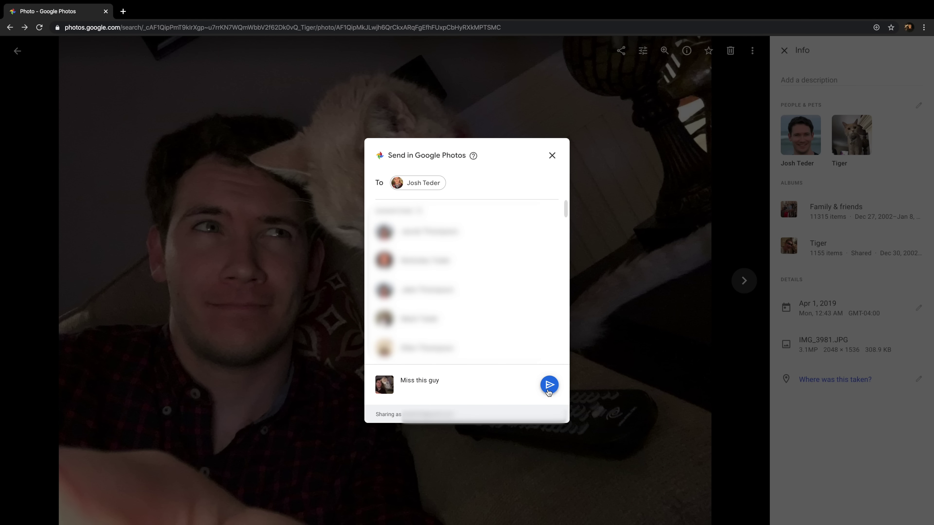
{"action": "left_click", "coordinate": [549, 393]}
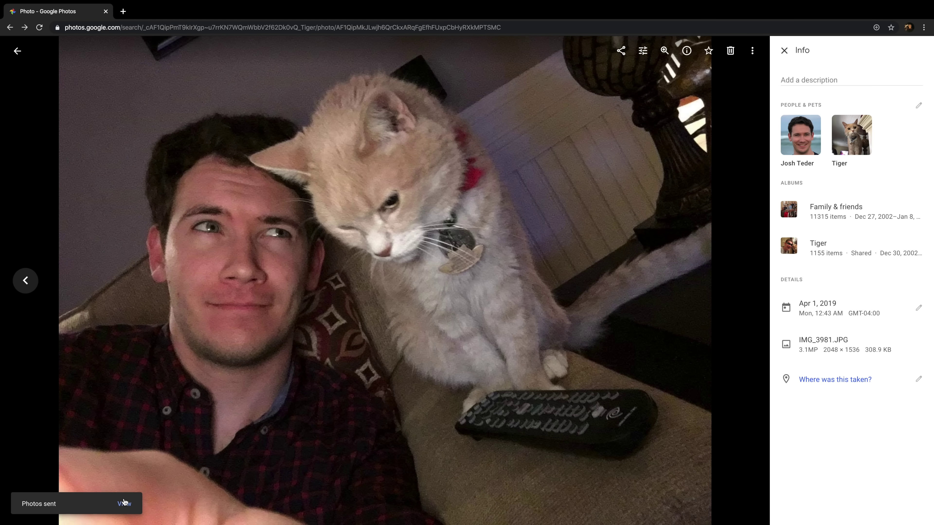
{"action": "left_click", "coordinate": [125, 503]}
{"action": "left_click", "coordinate": [601, 504]}
Post the reply 'He was the best' in the Tiger photo conversation
{"action": "type", "text": "He was the best"}
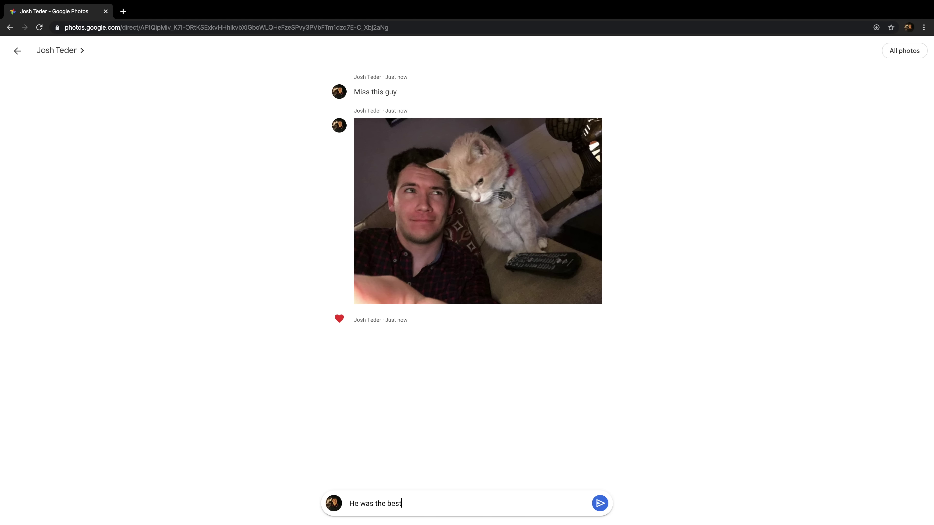
{"action": "left_click", "coordinate": [600, 503]}
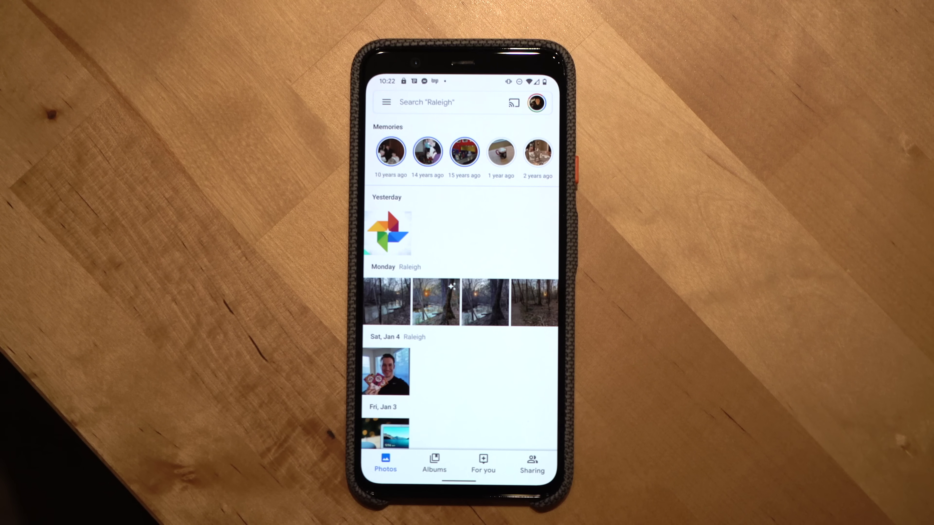
Go to Photo frames from the side menu and retry after the Can't connect error
{"action": "left_click", "coordinate": [386, 101]}
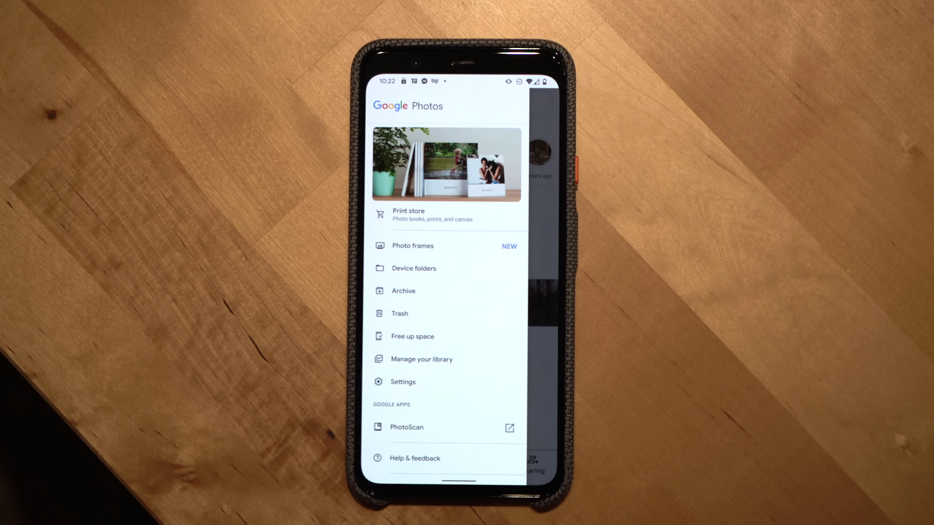
{"action": "left_click", "coordinate": [413, 245]}
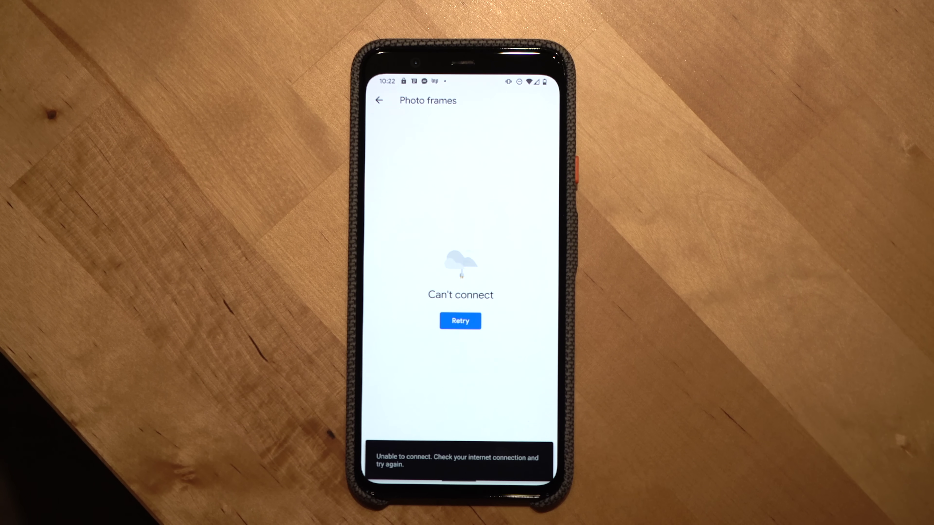
{"action": "left_click", "coordinate": [461, 321]}
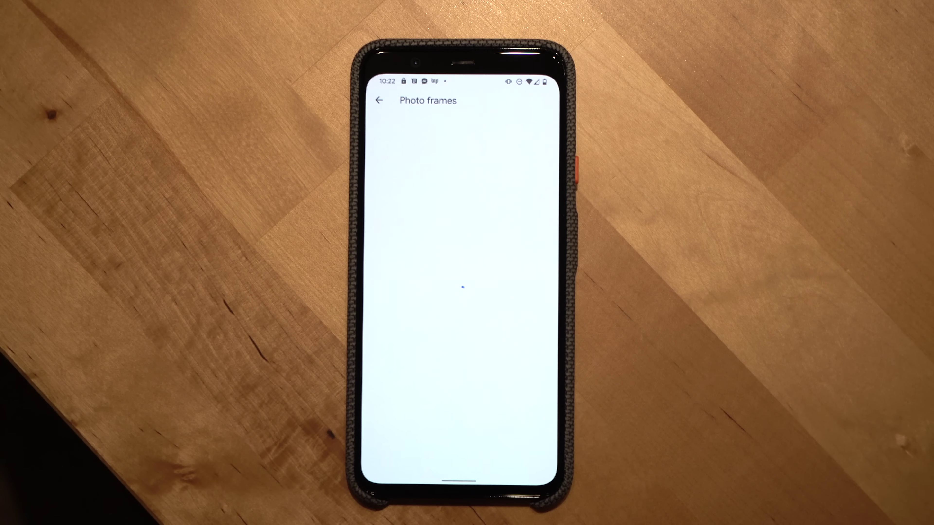